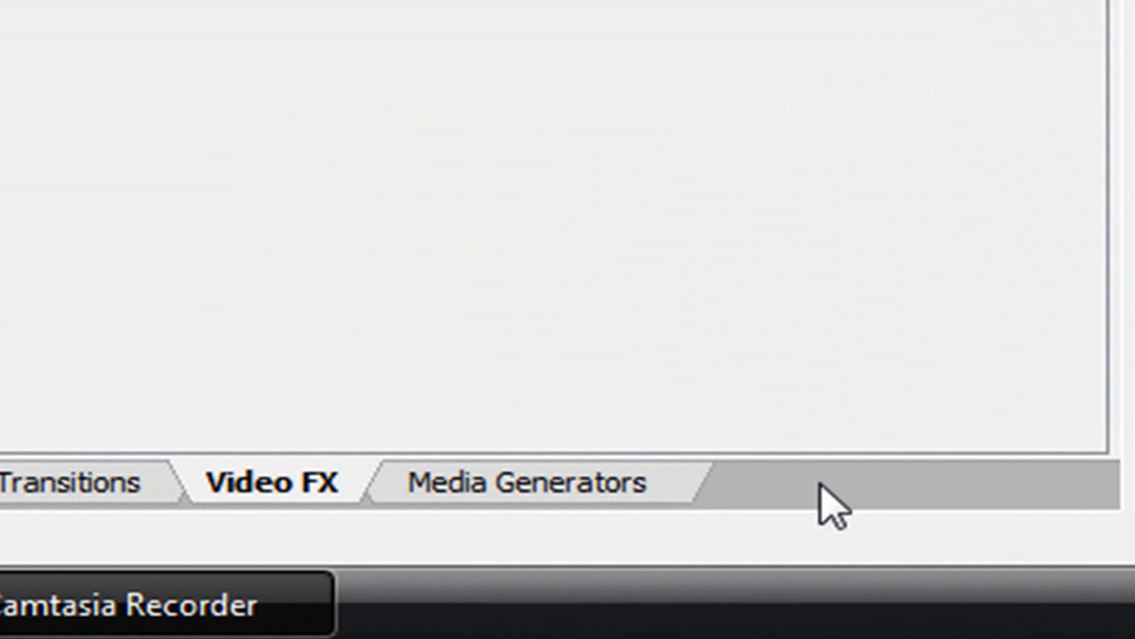
# Step: Place a magenta Solid Color generated clip at the start of the timeline, keeping its default settings
pyautogui.click(507, 486)
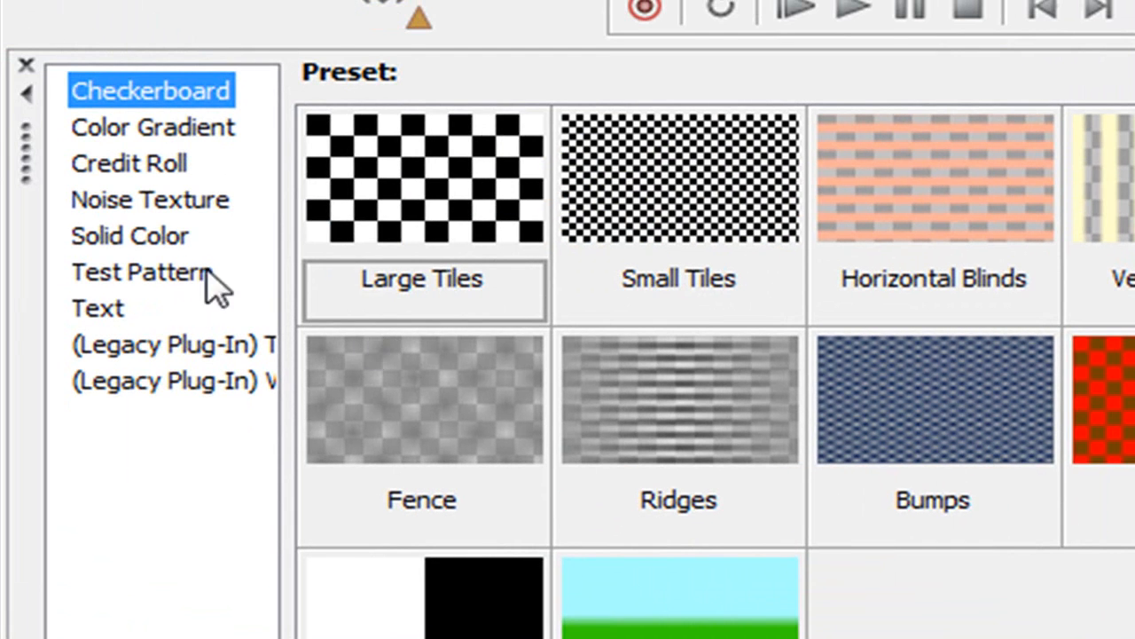
pyautogui.click(129, 238)
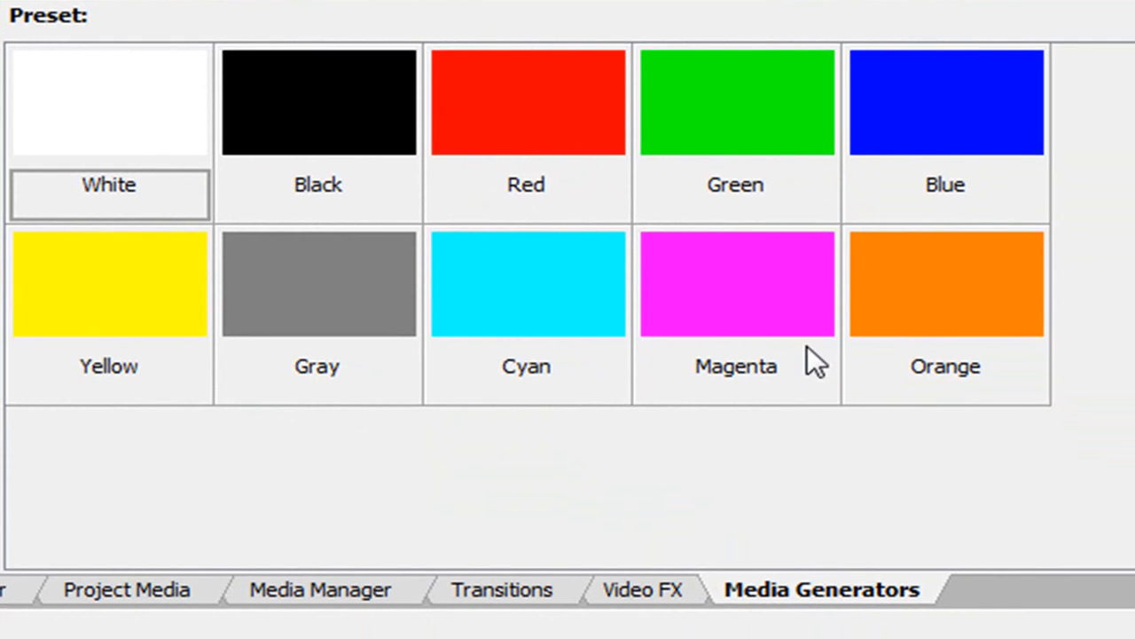
pyautogui.moveTo(963, 403); pyautogui.dragTo(319, 133)
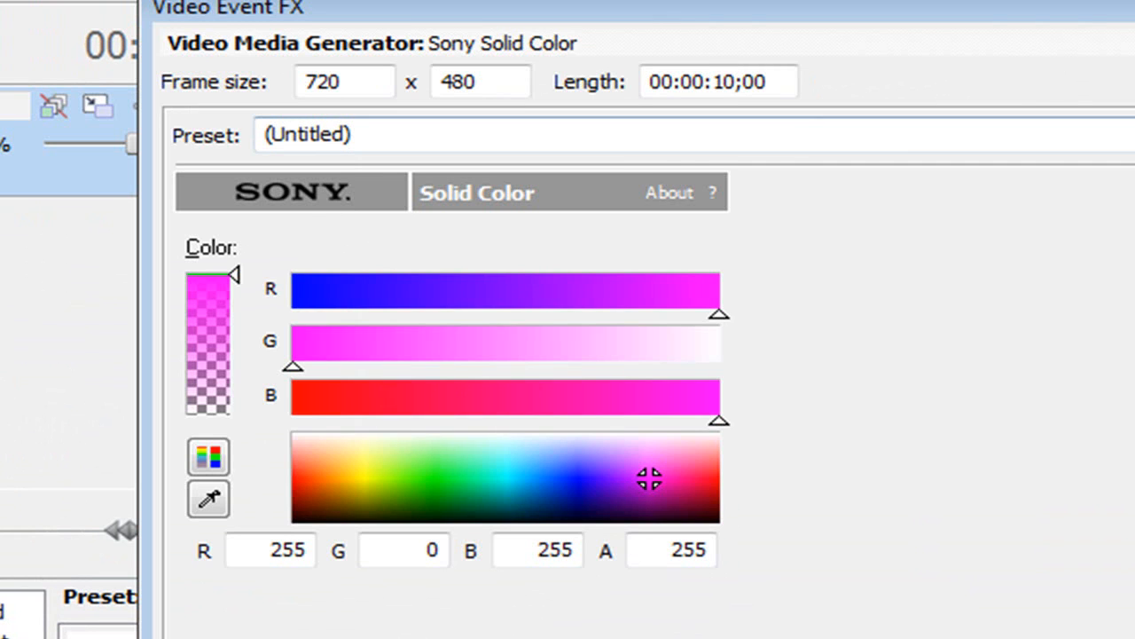
pyautogui.press('Escape')
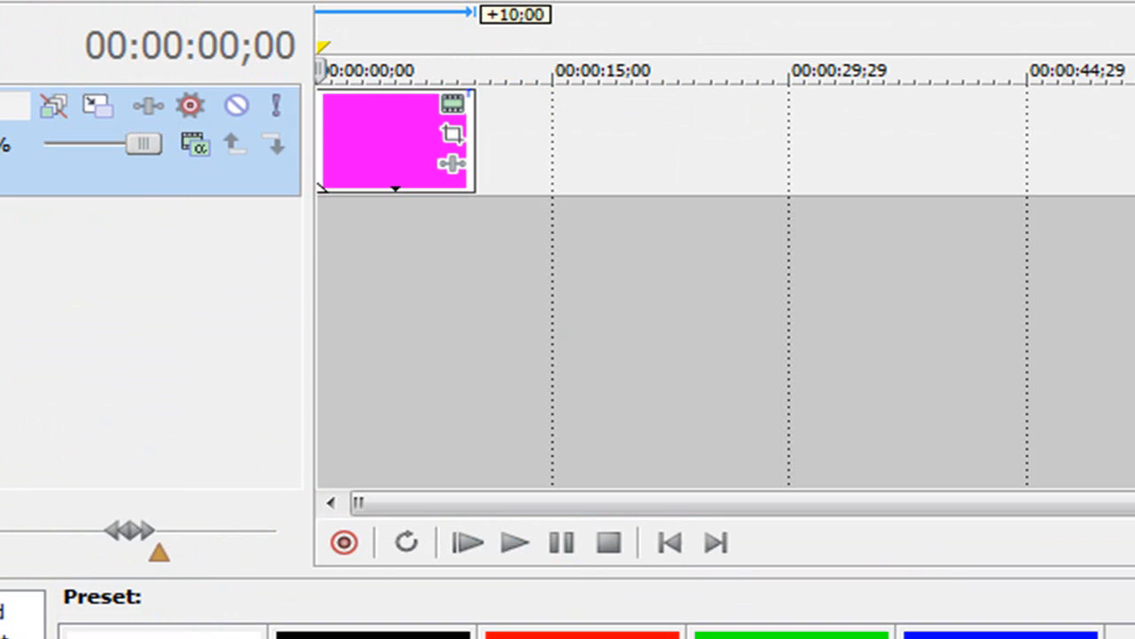
pyautogui.rightClick(1134, 638)
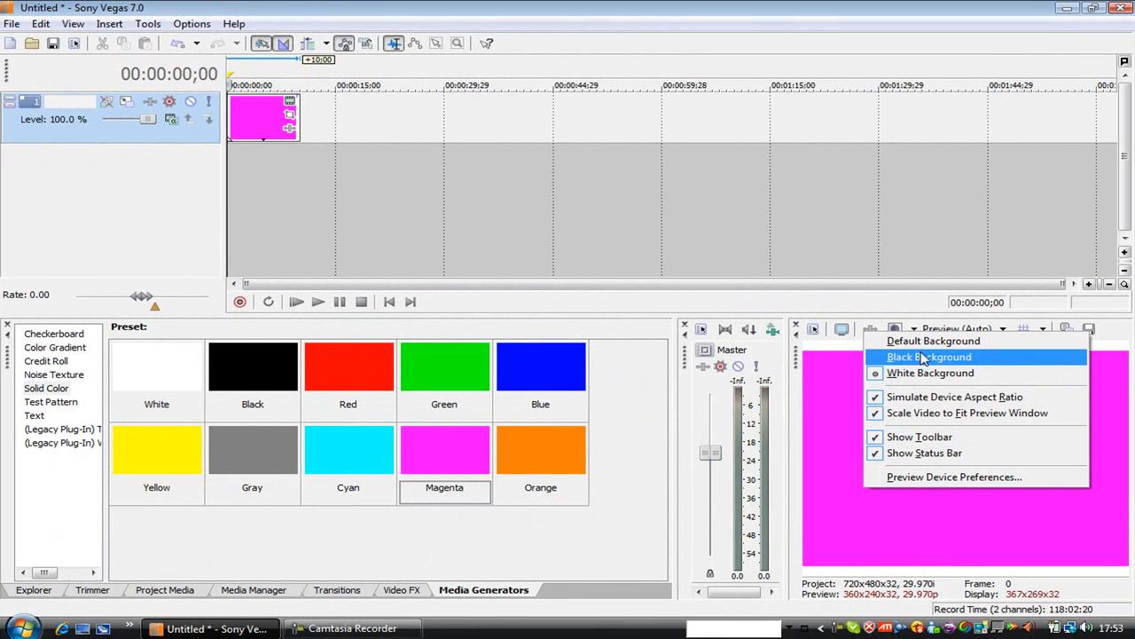
pyautogui.click(1012, 391)
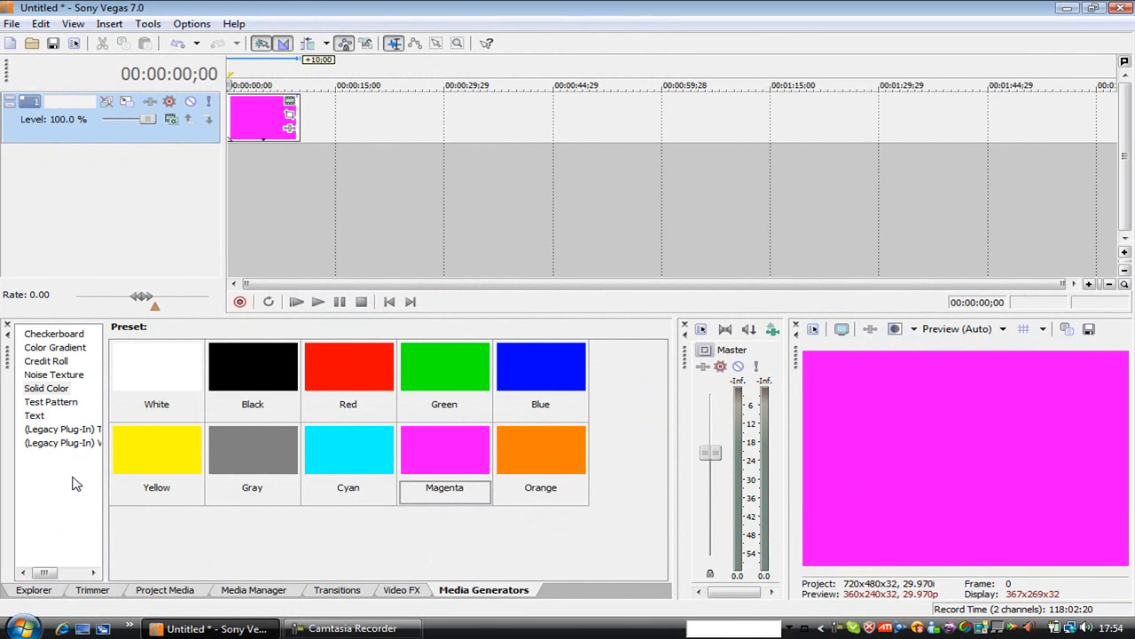
# Step: Add a Default Text clip to the timeline and replace its sample text with TheTechAll
pyautogui.click(40, 417)
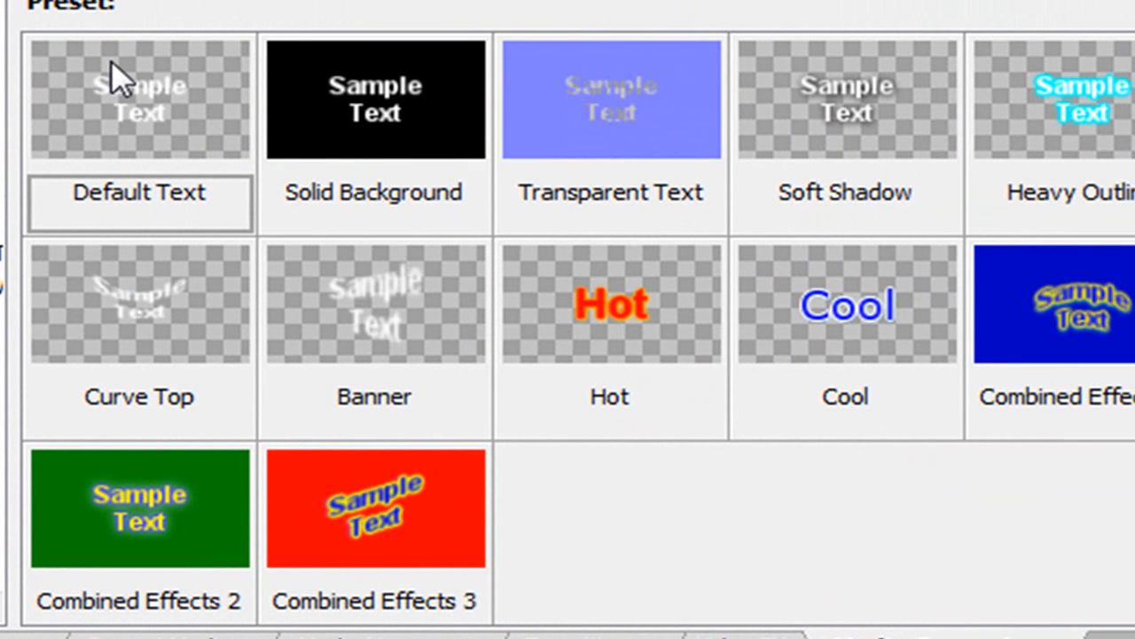
pyautogui.moveTo(139, 98); pyautogui.dragTo(145, 67)
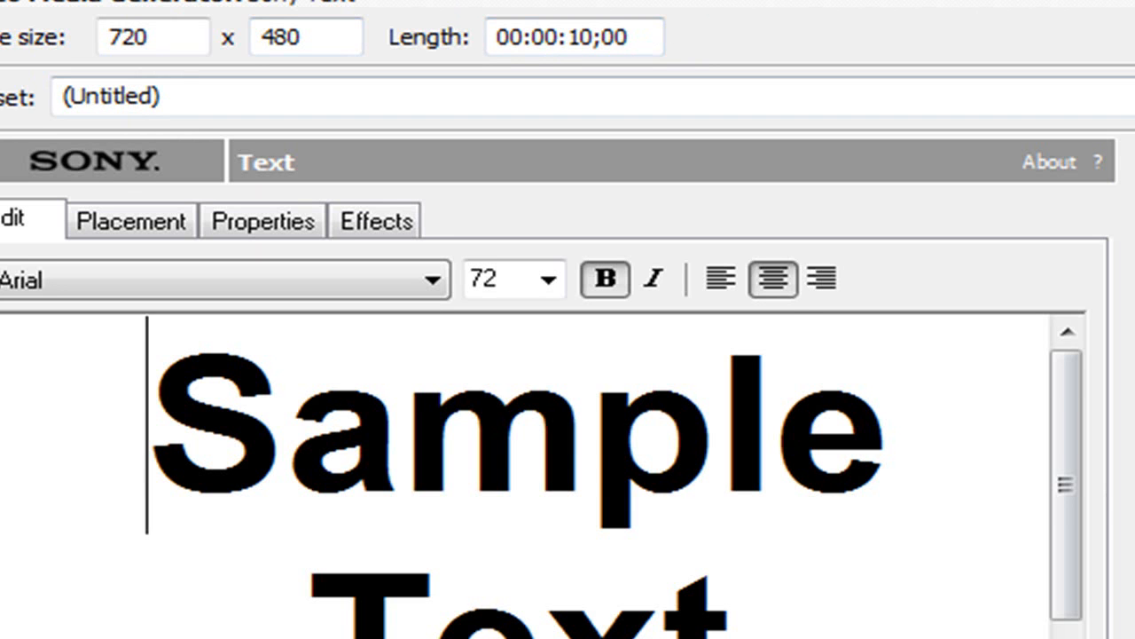
pyautogui.moveTo(147, 373); pyautogui.dragTo(106, 603)
pyautogui.moveTo(985, 582); pyautogui.dragTo(114, 197)
pyautogui.write('TheT')
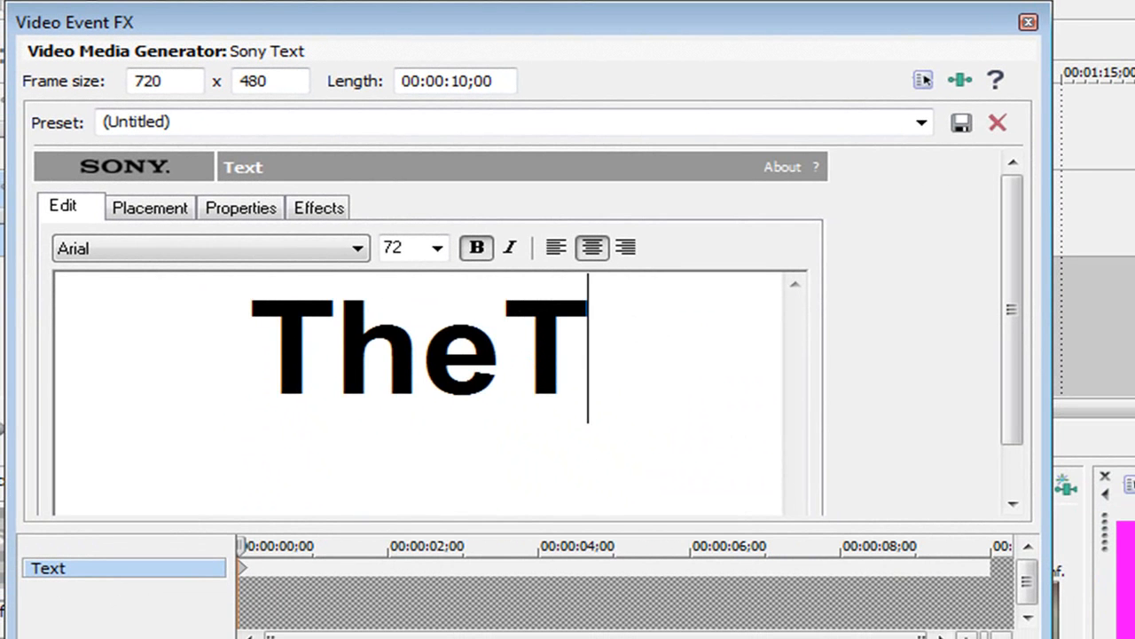
pyautogui.write('ech')
pyautogui.press('BackSpace')
pyautogui.write('chAI')
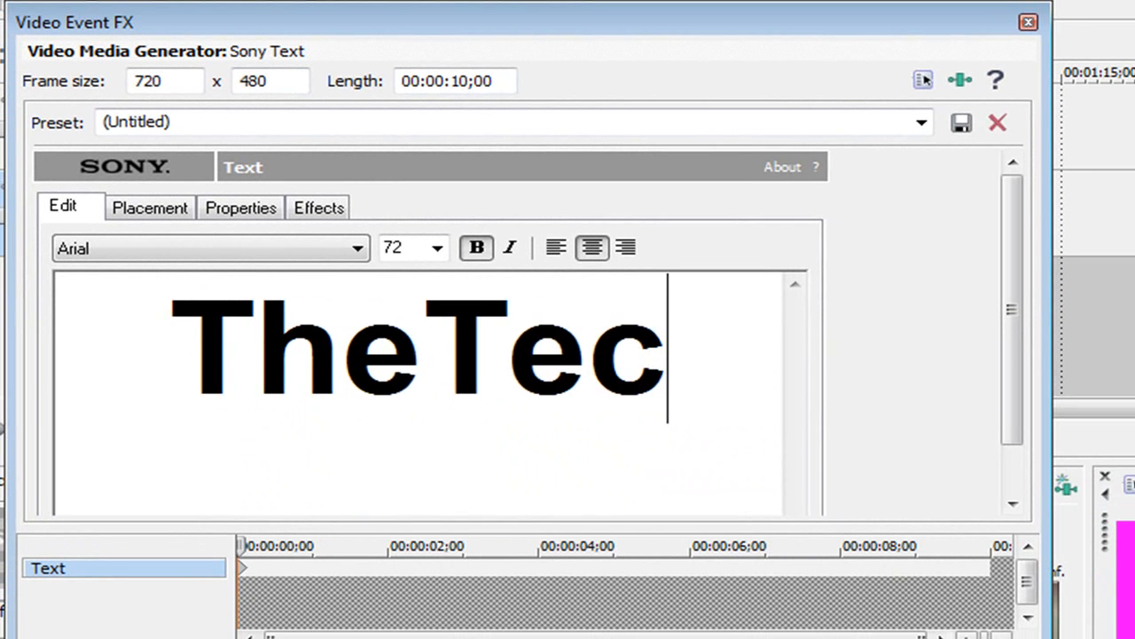
# Step: Enter Basic Keyframing as the second line of the title text
pyautogui.press('BackSpace')
pyautogui.press('BackSpace')
pyautogui.press('BackSpace')
pyautogui.press('BackSpace')
pyautogui.press('BackSpace')
pyautogui.press('BackSpace')
pyautogui.press('BackSpace')
pyautogui.press('BackSpace')
pyautogui.press('BackSpace')
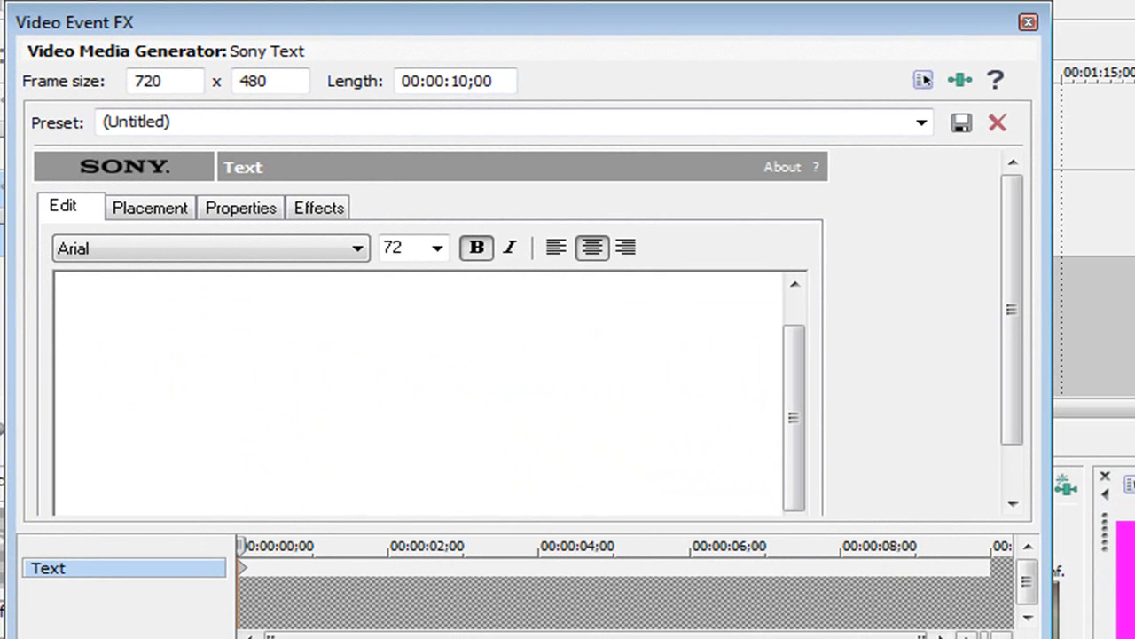
pyautogui.write('Basic K')
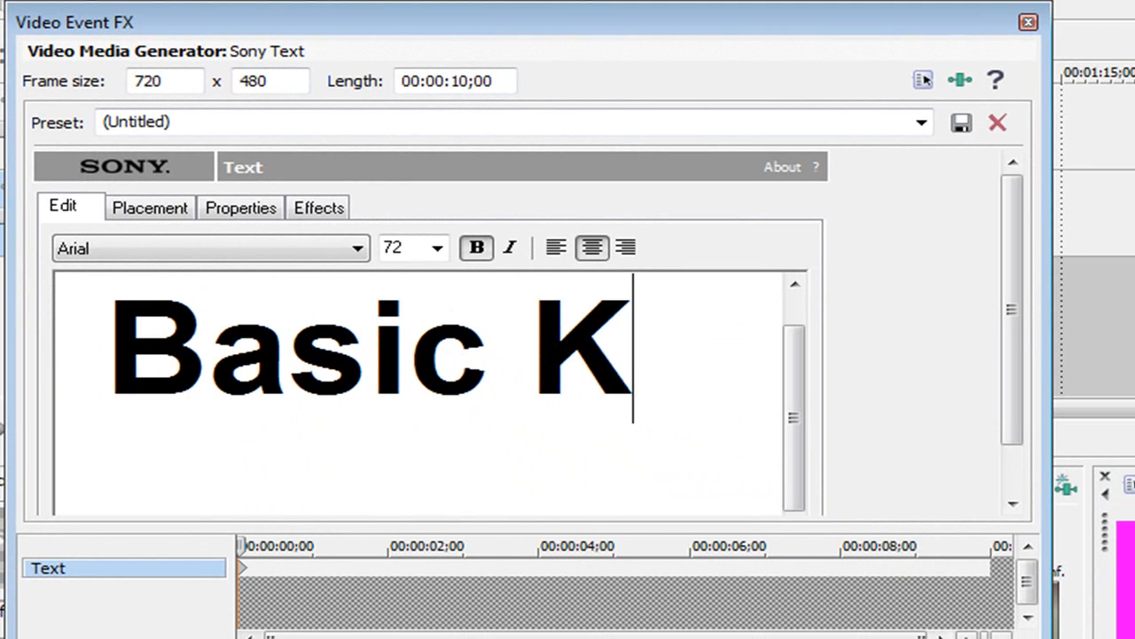
pyautogui.write('eyfre=')
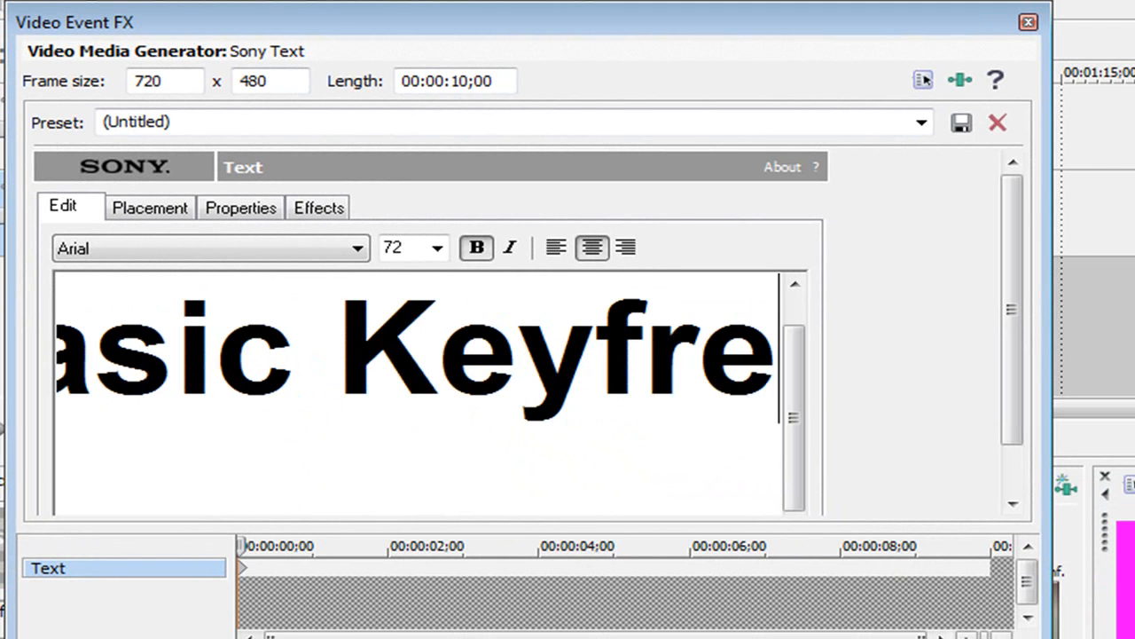
pyautogui.press('BackSpace')
pyautogui.press('BackSpace')
pyautogui.press('BackSpace')
pyautogui.write('raming')
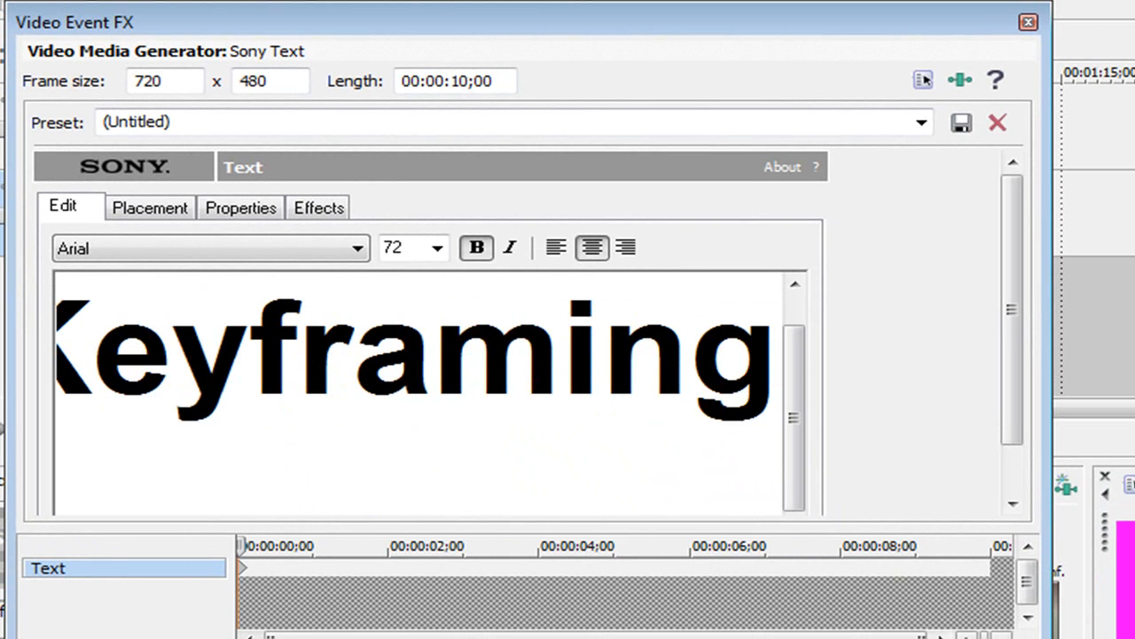
# Step: Set the font size of both title lines to 55
pyautogui.hotkey('ctrl', 'a')
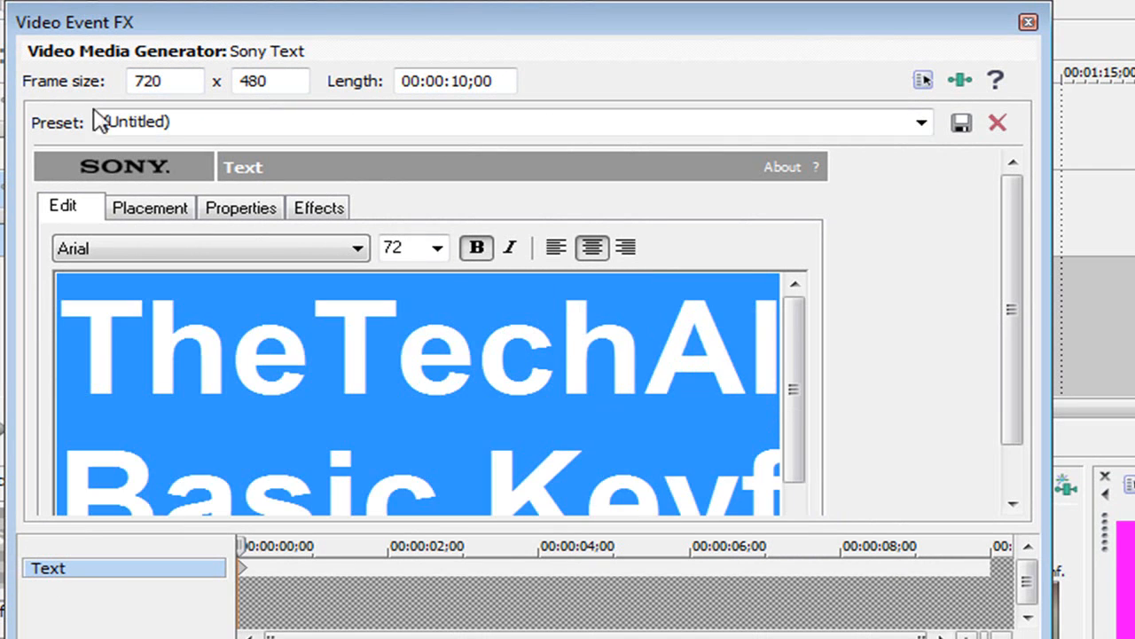
pyautogui.doubleClick(392, 247)
pyautogui.write('60')
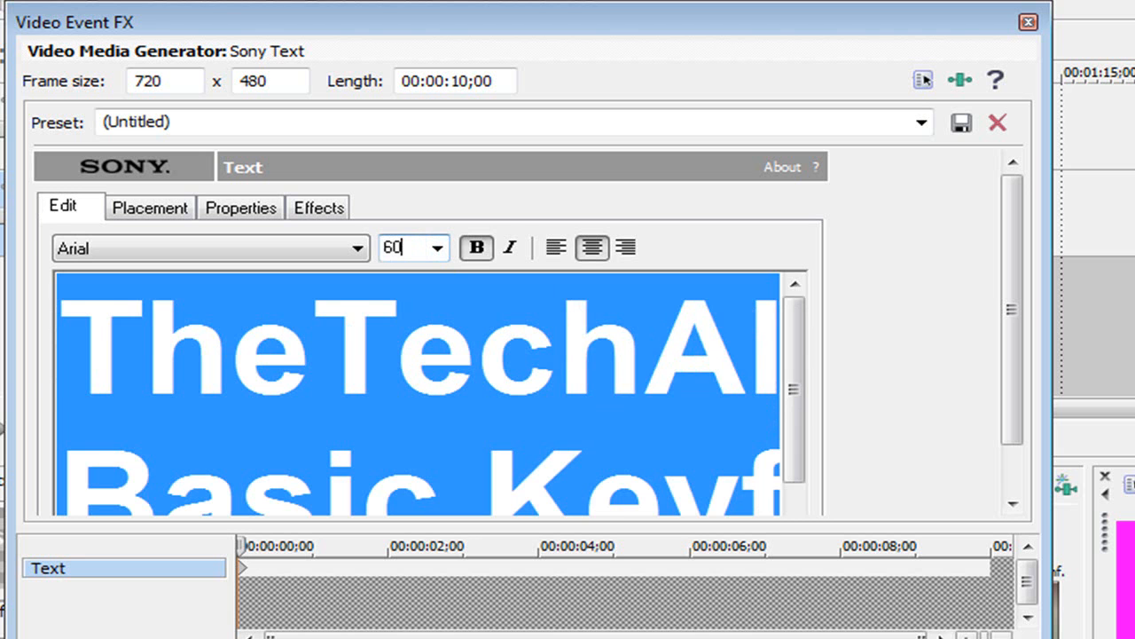
pyautogui.press('Return')
pyautogui.write('55')
pyautogui.press('Return')
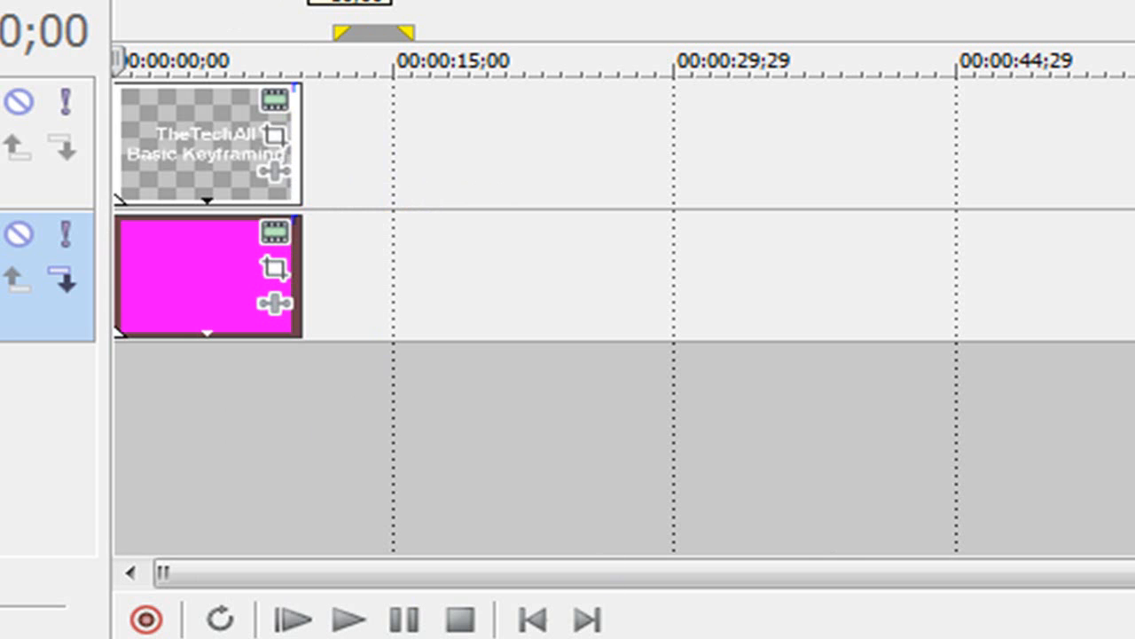
# Step: Open the Event Pan/Crop settings of the text event and reposition the window to expose the whole frame
pyautogui.click(182, 126)
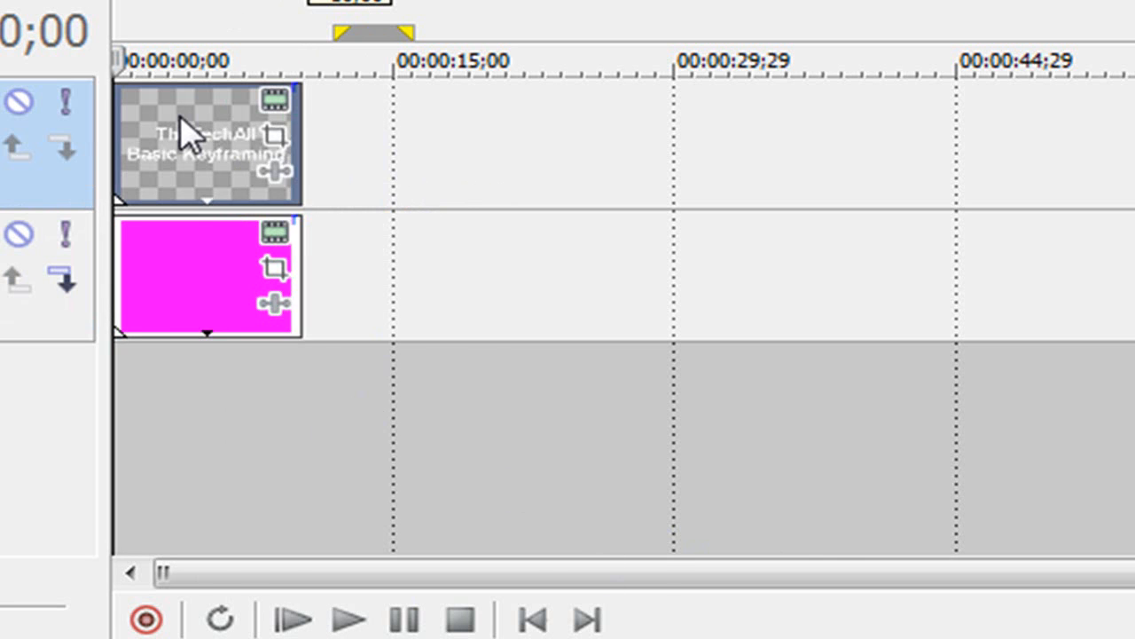
pyautogui.rightClick(182, 124)
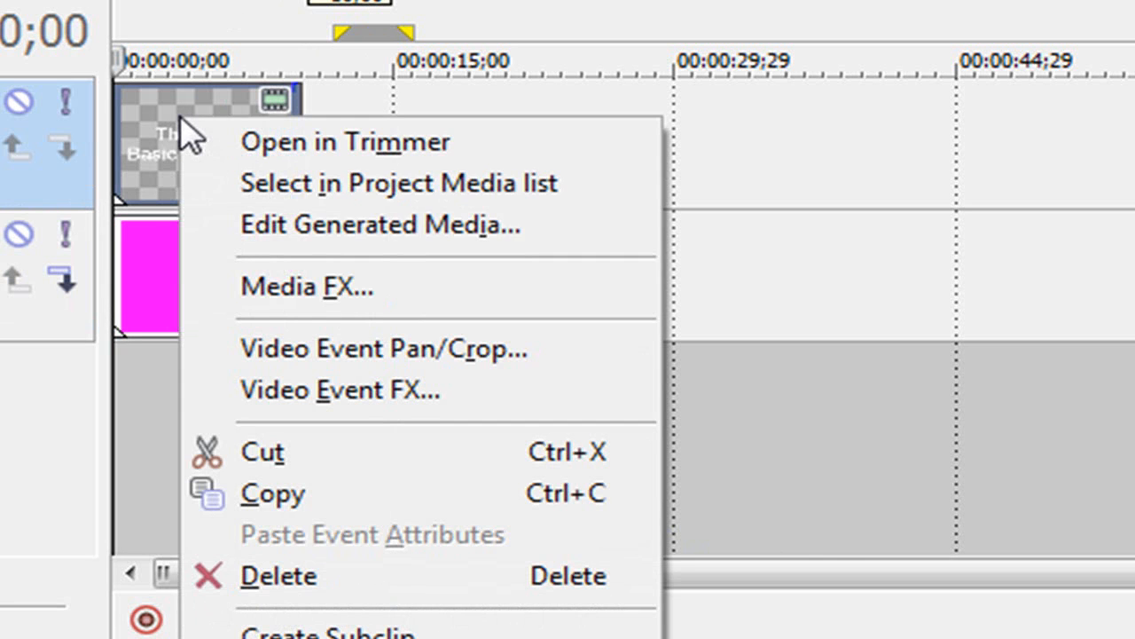
pyautogui.click(438, 355)
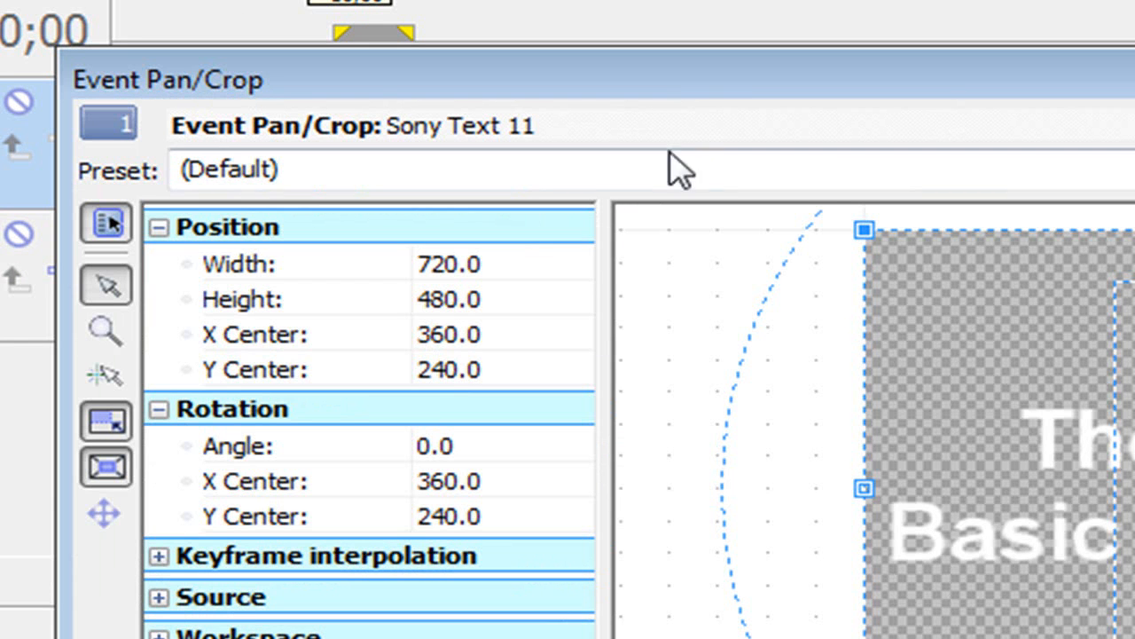
pyautogui.moveTo(738, 80); pyautogui.dragTo(258, 88)
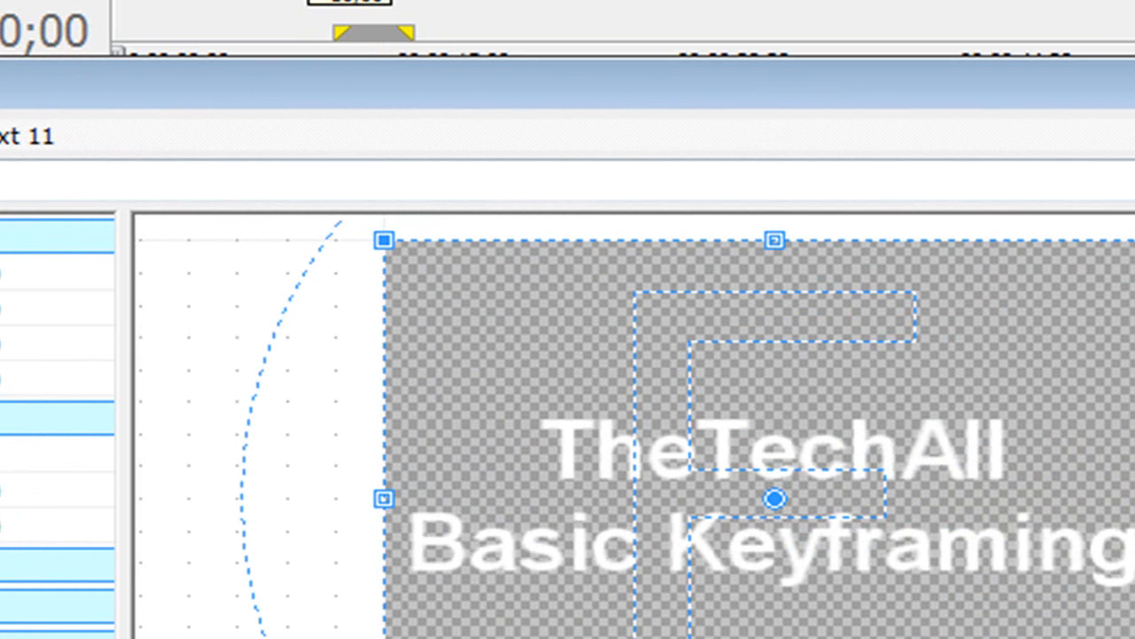
# Step: Try shrinking the text event's crop frame to about 333 × 222, and restore it to 720 × 480
pyautogui.moveTo(1134, 638); pyautogui.dragTo(981, 617)
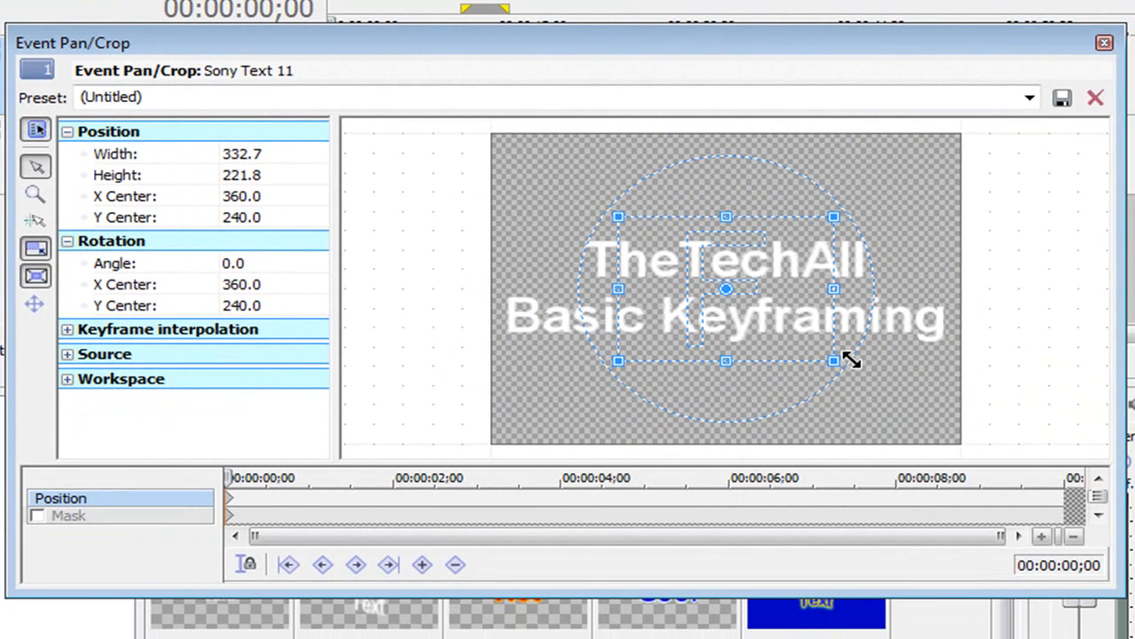
pyautogui.moveTo(981, 616); pyautogui.dragTo(1112, 638)
pyautogui.moveTo(927, 432); pyautogui.dragTo(963, 470)
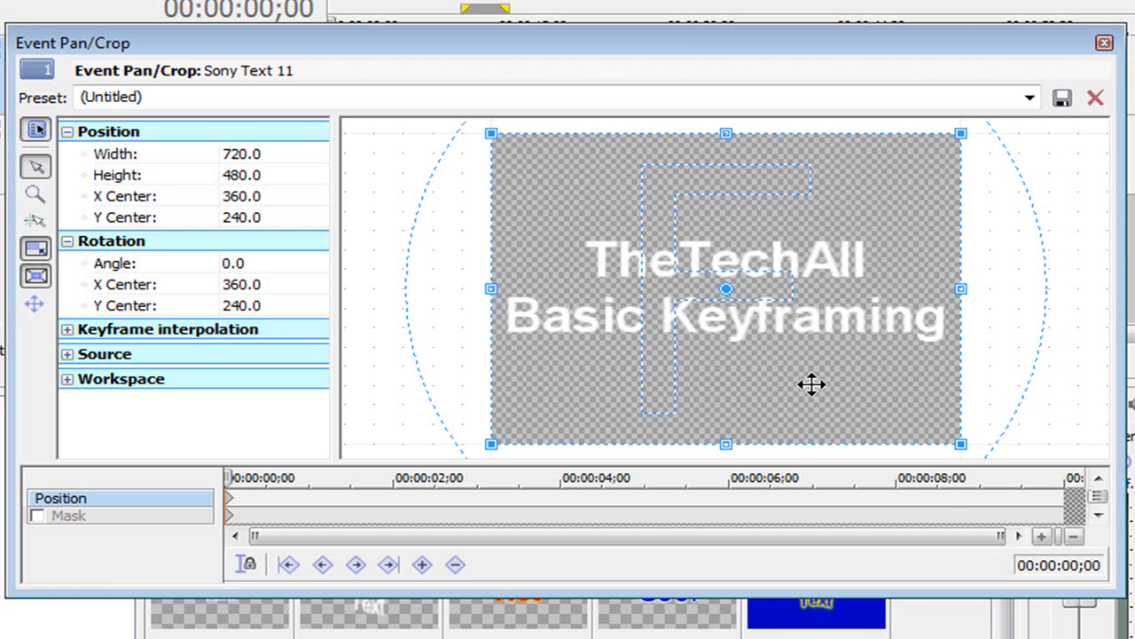
# Step: Remove the position keyframe at 00:00:00;15 from the text event and return the keyframe cursor to the start
pyautogui.moveTo(651, 43); pyautogui.dragTo(726, 71)
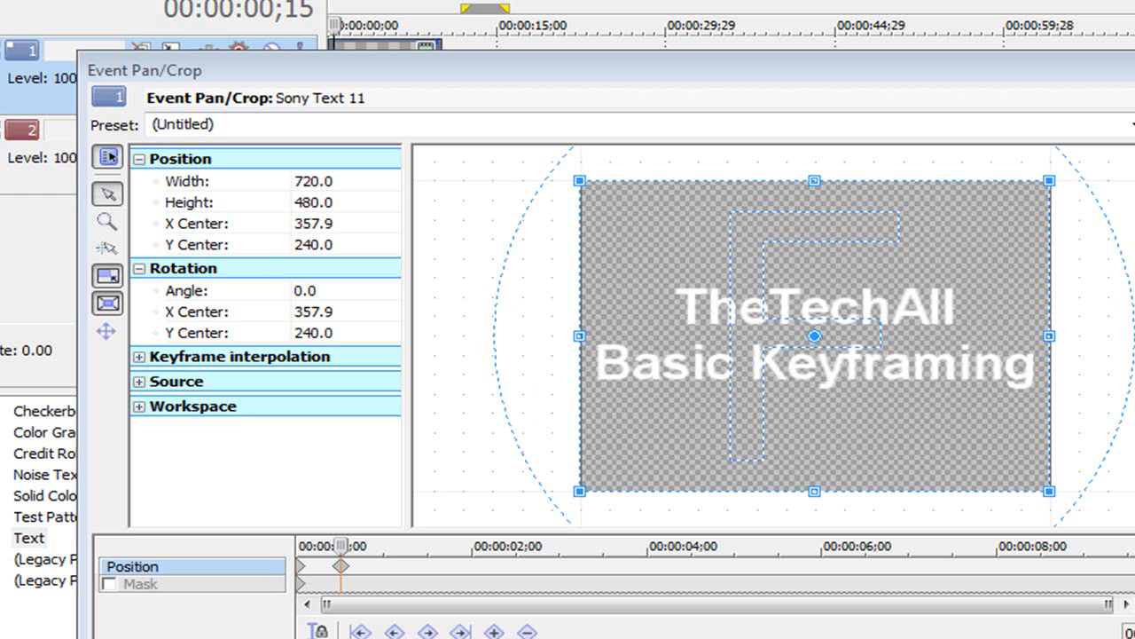
pyautogui.moveTo(494, 78); pyautogui.dragTo(479, 107)
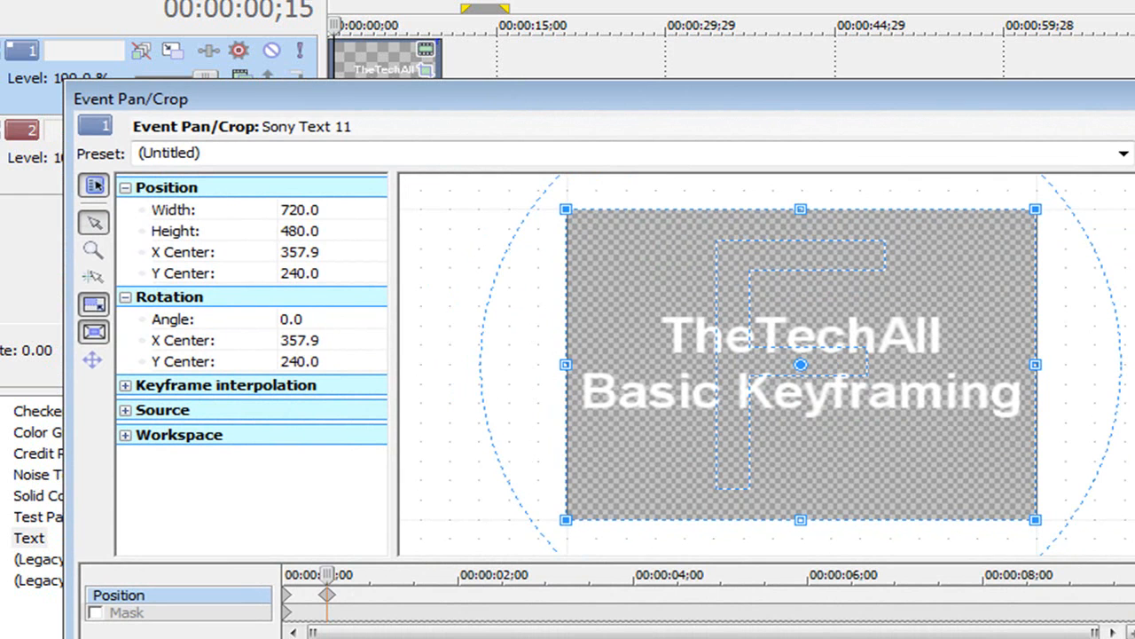
pyautogui.click(328, 601)
pyautogui.moveTo(327, 575); pyautogui.dragTo(182, 585)
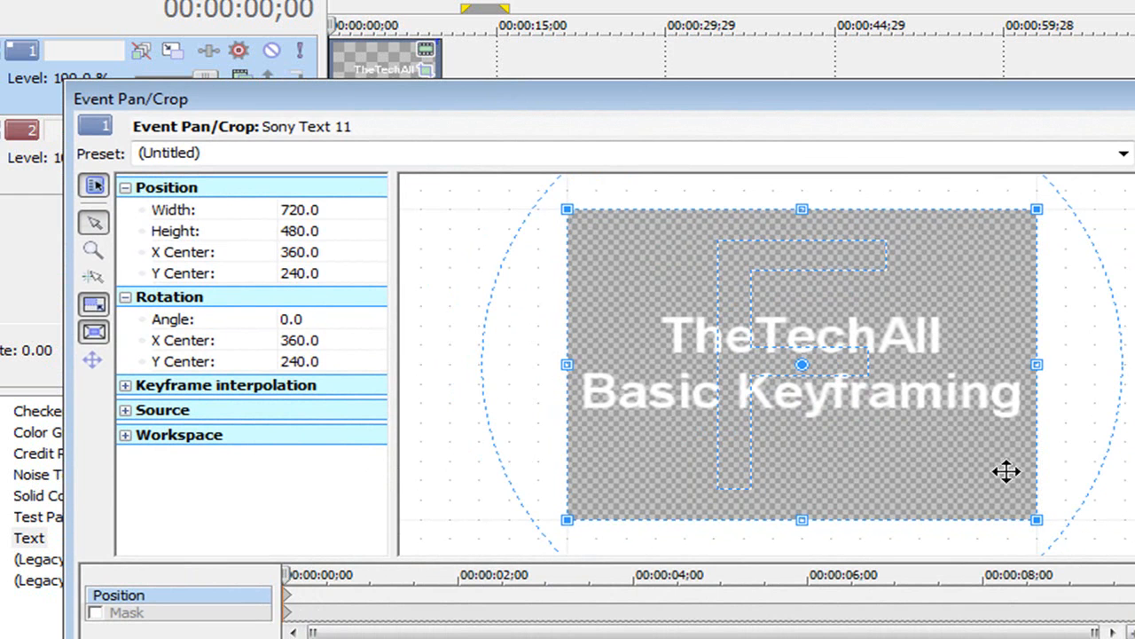
# Step: Shift the text event's crop frame slightly downward to a Y center of about 246, keeping its X center at 360
pyautogui.moveTo(987, 407); pyautogui.dragTo(979, 381)
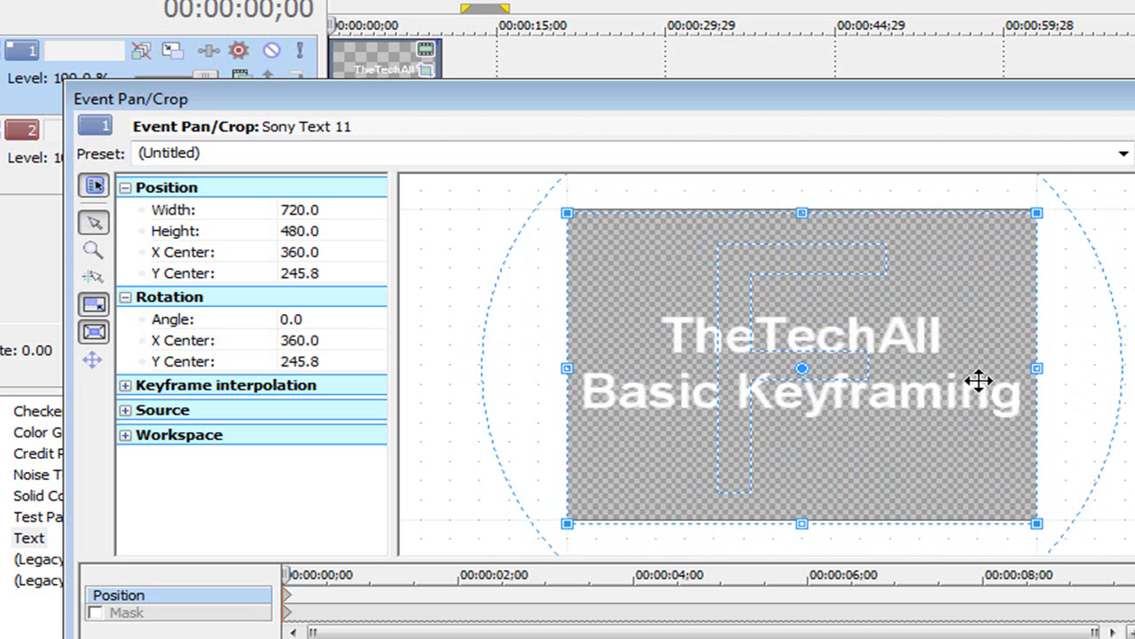
# Step: Move the text event's crop frame right until it clears the text frame, to an X center of 1,095.5 and Y center of 241.9
pyautogui.moveTo(979, 380); pyautogui.dragTo(1060, 409)
pyautogui.press('Up')
pyautogui.press('Right')
pyautogui.press('Right')
pyautogui.press('Right')
pyautogui.press('Right')
pyautogui.press('Right')
pyautogui.press('Right')
pyautogui.press('Right')
pyautogui.press('Right')
pyautogui.press('Right')
pyautogui.press('Right')
pyautogui.press('Right')
pyautogui.press('Right')
pyautogui.press('Right')
pyautogui.press('Right')
pyautogui.press('Right')
pyautogui.press('Right')
pyautogui.press('Right')
pyautogui.press('Right')
pyautogui.press('Right')
pyautogui.press('Right')
pyautogui.press('Right')
pyautogui.press('Right')
pyautogui.press('Right')
pyautogui.press('Right')
pyautogui.press('Right')
pyautogui.press('Right')
pyautogui.press('Right')
pyautogui.press('Right')
pyautogui.press('Right')
pyautogui.press('Right')
pyautogui.press('Right')
pyautogui.press('Right')
pyautogui.press('Right')
pyautogui.press('Right')
pyautogui.press('Right')
pyautogui.press('Right')
pyautogui.press('Right')
pyautogui.press('Right')
pyautogui.press('Right')
pyautogui.press('Right')
pyautogui.press('Right')
pyautogui.press('Right')
pyautogui.press('Right')
pyautogui.press('Right')
pyautogui.press('Right')
pyautogui.press('Right')
pyautogui.press('Right')
pyautogui.press('Right')
pyautogui.press('Right')
pyautogui.press('Right')
pyautogui.press('Right')
pyautogui.press('Right')
pyautogui.press('Right')
pyautogui.press('Right')
pyautogui.press('Right')
pyautogui.press('Right')
pyautogui.press('Right')
pyautogui.press('Right')
pyautogui.press('Right')
pyautogui.press('Right')
pyautogui.press('Right')
pyautogui.press('Right')
pyautogui.press('Right')
pyautogui.press('Right')
pyautogui.press('Right')
pyautogui.press('Right')
pyautogui.press('Right')
pyautogui.press('Right')
pyautogui.press('Right')
pyautogui.press('Right')
pyautogui.press('Right')
pyautogui.press('Right')
pyautogui.press('Right')
pyautogui.press('Right')
pyautogui.press('Right')
pyautogui.press('Right')
pyautogui.press('Right')
pyautogui.press('Right')
pyautogui.press('Right')
pyautogui.press('Right')
pyautogui.press('Right')
pyautogui.press('Right')
pyautogui.press('Right')
pyautogui.press('Right')
pyautogui.press('Right')
pyautogui.press('Right')
pyautogui.press('Right')
pyautogui.press('Right')
pyautogui.press('Right')
pyautogui.press('Right')
pyautogui.press('Right')
pyautogui.press('Right')
pyautogui.press('Right')
pyautogui.press('Right')
pyautogui.press('Right')
pyautogui.press('Right')
pyautogui.press('Right')
pyautogui.press('Right')
pyautogui.press('Right')
pyautogui.press('Right')
pyautogui.press('Right')
pyautogui.press('Right')
pyautogui.press('Right')
pyautogui.press('Right')
pyautogui.press('Right')
pyautogui.press('Right')
pyautogui.press('Right')
pyautogui.press('Right')
pyautogui.press('Right')
pyautogui.press('Right')
pyautogui.press('Right')
pyautogui.press('Right')
pyautogui.press('Right')
pyautogui.press('Right')
pyautogui.press('Right')
pyautogui.press('Right')
pyautogui.press('Right')
pyautogui.press('Right')
pyautogui.press('Right')
pyautogui.press('Right')
pyautogui.press('Right')
pyautogui.press('Right')
pyautogui.press('Right')
pyautogui.press('Right')
pyautogui.press('Right')
pyautogui.press('Right')
pyautogui.press('Right')
pyautogui.press('Right')
pyautogui.press('Right')
pyautogui.press('Right')
pyautogui.press('Right')
pyautogui.press('Right')
pyautogui.press('Right')
pyautogui.press('Right')
pyautogui.press('Right')
pyautogui.press('Right')
pyautogui.press('Right')
pyautogui.press('Right')
pyautogui.press('Right')
pyautogui.press('Right')
pyautogui.press('Right')
pyautogui.press('Right')
pyautogui.press('Right')
pyautogui.press('Right')
pyautogui.press('Right')
pyautogui.press('Down')
pyautogui.press('Down')
pyautogui.press('Down')
pyautogui.press('Down')
pyautogui.press('Up')
pyautogui.press('Up')
pyautogui.press('Up')
pyautogui.press('Left')
pyautogui.press('Left')
pyautogui.press('Left')
pyautogui.press('Left')
pyautogui.press('Left')
pyautogui.press('Left')
pyautogui.press('Left')
pyautogui.press('Left')
pyautogui.press('Left')
pyautogui.press('Left')
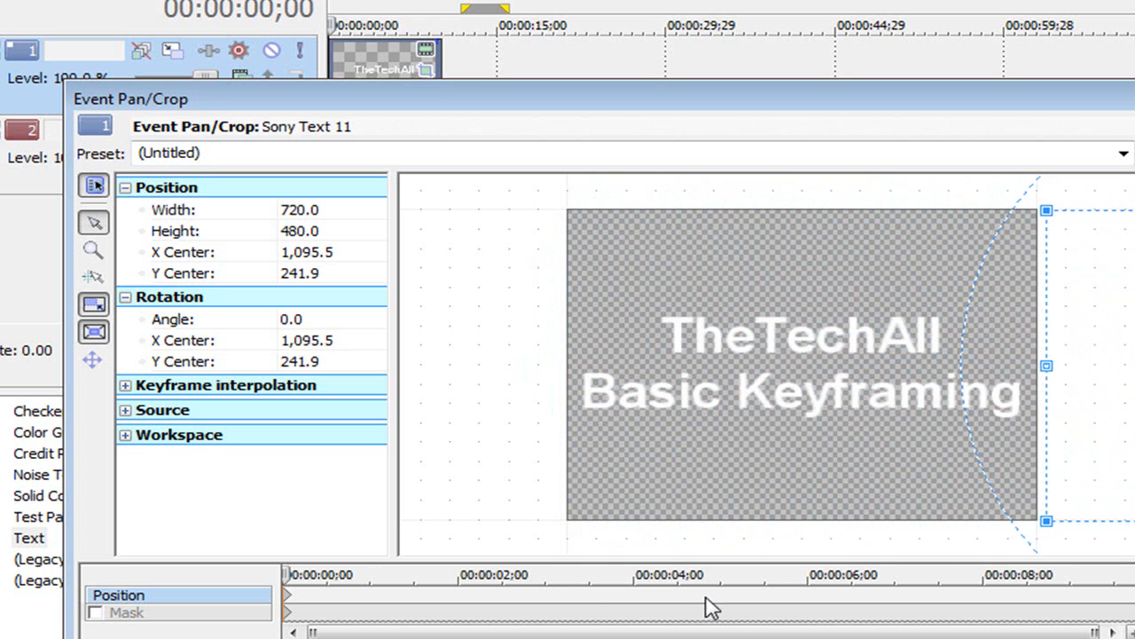
# Step: Add a position keyframe at 00:00:00;09 with the text event's crop frame moved left to an X center of about 1,051
pyautogui.click(288, 574)
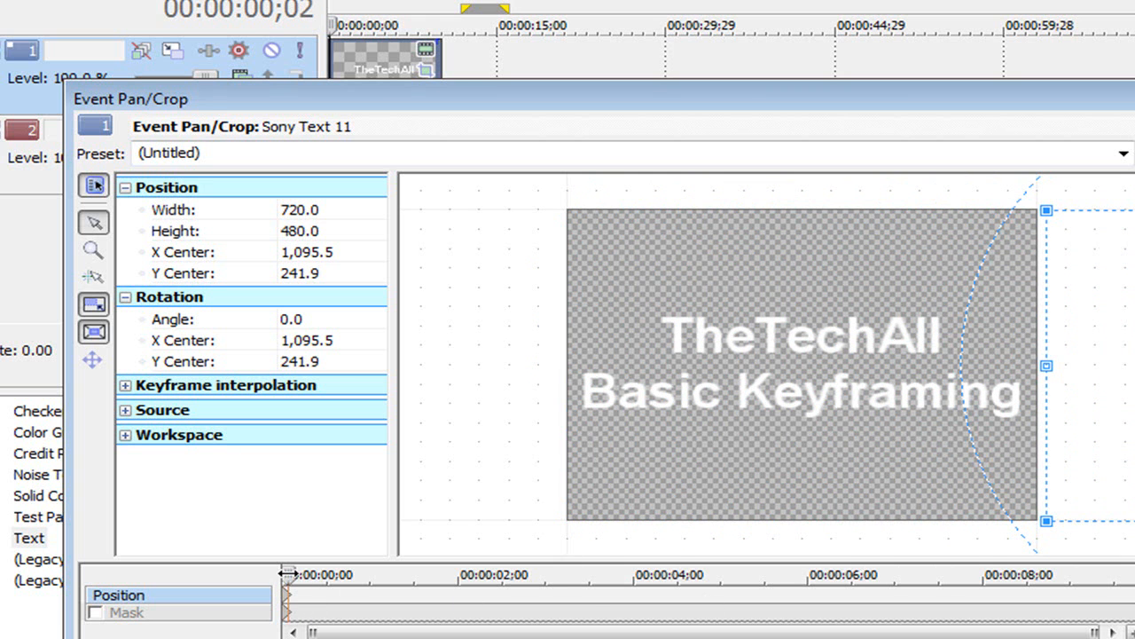
pyautogui.moveTo(291, 573); pyautogui.dragTo(309, 574)
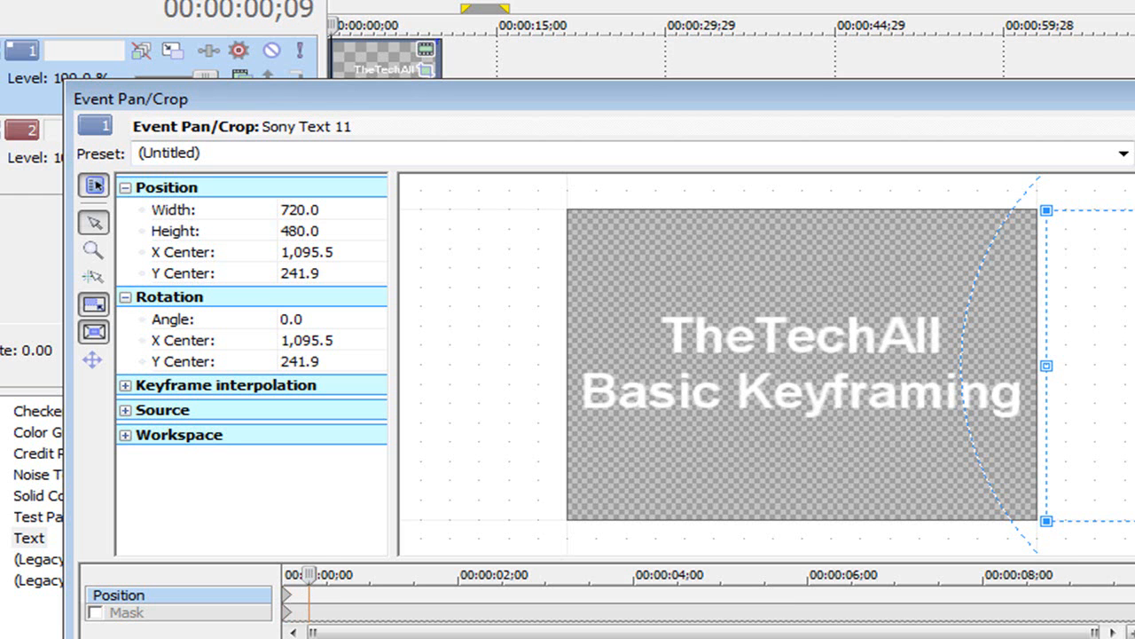
pyautogui.moveTo(1131, 365); pyautogui.dragTo(1100, 350)
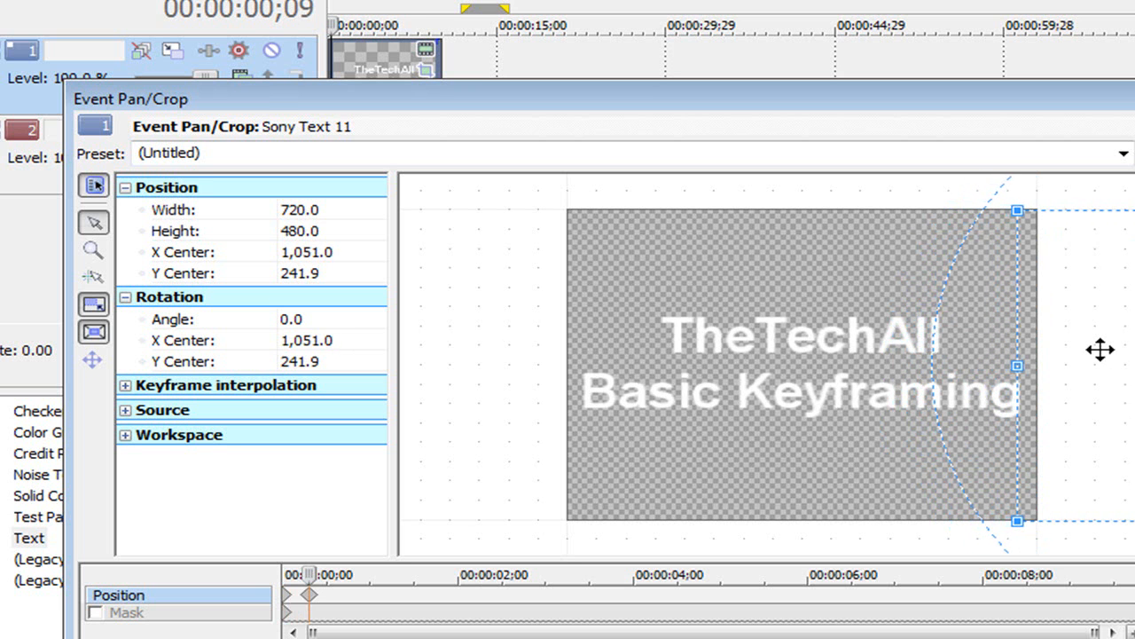
# Step: Add a position keyframe at 00:00:00;21 with the text event's crop frame moved left to an X center of about 866.6
pyautogui.click(345, 594)
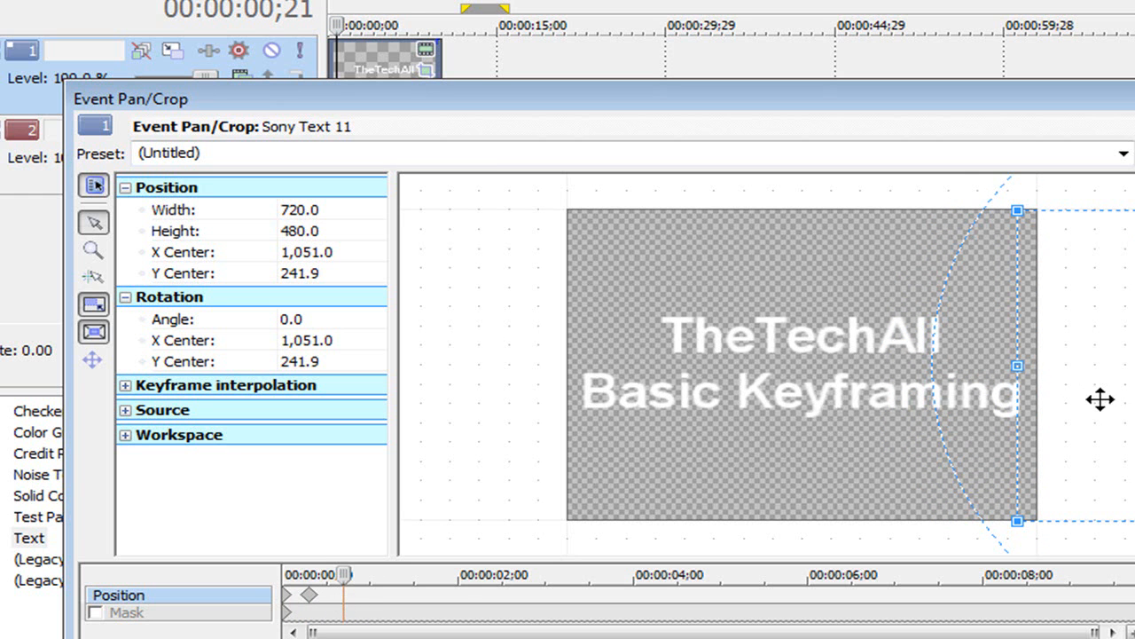
pyautogui.moveTo(1100, 400); pyautogui.dragTo(1100, 399)
pyautogui.press('Left')
pyautogui.press('Left')
pyautogui.press('Left')
pyautogui.press('Left')
pyautogui.press('Left')
pyautogui.press('Left')
pyautogui.press('Left')
pyautogui.press('Left')
pyautogui.press('Left')
pyautogui.press('Left')
pyautogui.press('Left')
pyautogui.press('Left')
pyautogui.press('Left')
pyautogui.press('Left')
pyautogui.press('Left')
pyautogui.press('Left')
pyautogui.press('Left')
pyautogui.press('Left')
pyautogui.press('Left')
pyautogui.press('Left')
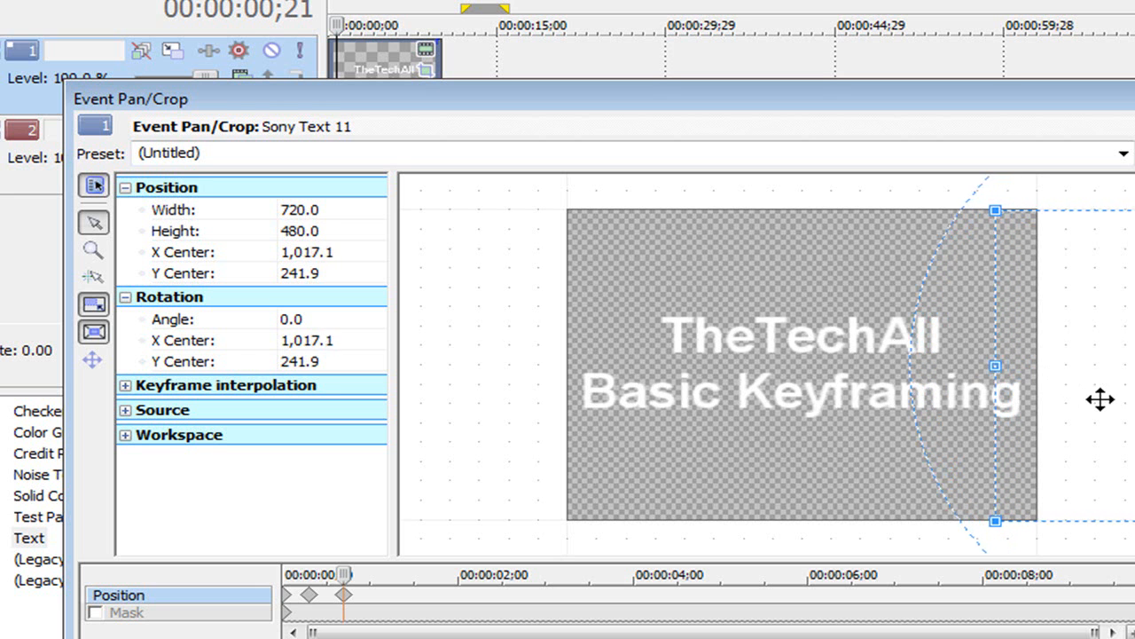
pyautogui.press('Left')
pyautogui.press('Left')
pyautogui.press('Left')
pyautogui.press('Left')
pyautogui.press('Left')
pyautogui.press('Left')
pyautogui.press('Left')
pyautogui.press('Left')
pyautogui.press('Left')
pyautogui.press('Left')
pyautogui.press('Left')
pyautogui.press('Left')
pyautogui.press('Left')
pyautogui.press('Left')
pyautogui.press('Left')
pyautogui.press('Left')
pyautogui.press('Left')
pyautogui.press('Left')
pyautogui.press('Left')
pyautogui.press('Left')
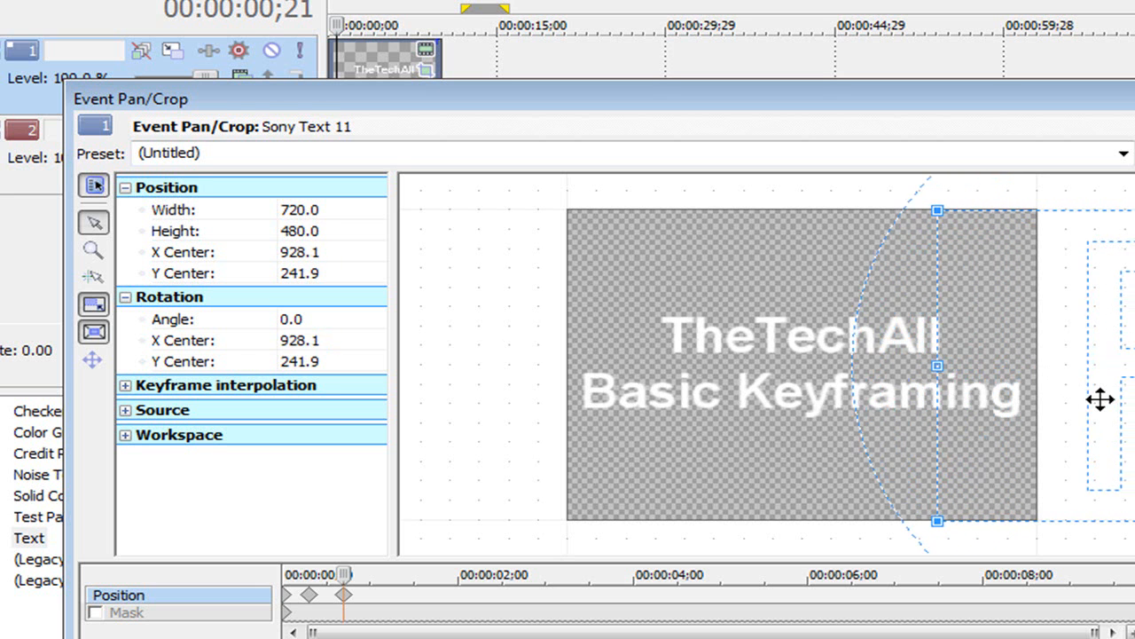
pyautogui.press('Left')
pyautogui.press('Left')
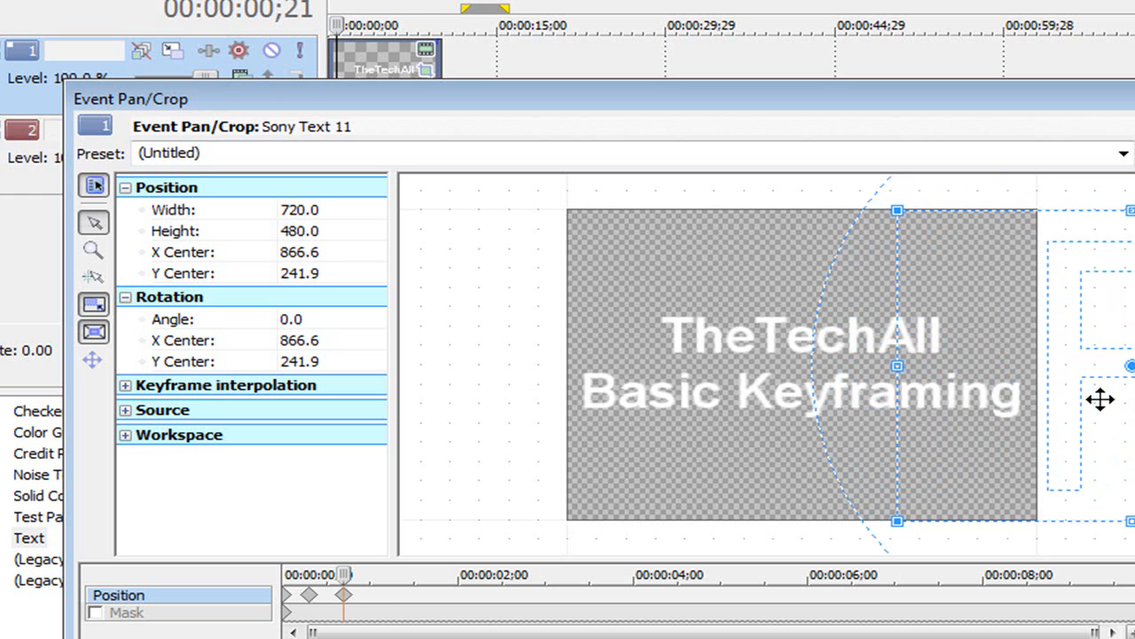
# Step: Add a position keyframe at 00:00:00;27 with the text event's crop frame moved left to an X center of about 616.5
pyautogui.click(369, 601)
pyautogui.press('Left')
pyautogui.press('Left')
pyautogui.press('Left')
pyautogui.press('Left')
pyautogui.press('Left')
pyautogui.press('Left')
pyautogui.press('Left')
pyautogui.press('Left')
pyautogui.press('Left')
pyautogui.press('Left')
pyautogui.press('Right')
pyautogui.press('Right')
pyautogui.press('Right')
pyautogui.press('Right')
pyautogui.press('Right')
pyautogui.press('Right')
pyautogui.press('Right')
pyautogui.press('Right')
pyautogui.press('Right')
pyautogui.press('Right')
pyautogui.press('Right')
pyautogui.press('Right')
pyautogui.press('Right')
pyautogui.press('Left')
pyautogui.press('Left')
pyautogui.press('Left')
pyautogui.press('Left')
pyautogui.press('Left')
pyautogui.click(962, 466)
pyautogui.press('Left')
pyautogui.press('Left')
pyautogui.press('Left')
pyautogui.press('Left')
pyautogui.press('Left')
pyautogui.press('Left')
pyautogui.press('Left')
pyautogui.press('Left')
pyautogui.press('Left')
pyautogui.press('Left')
pyautogui.press('Left')
pyautogui.press('Left')
pyautogui.press('Left')
pyautogui.press('Left')
pyautogui.press('Left')
pyautogui.press('Left')
pyautogui.press('Left')
pyautogui.press('Left')
pyautogui.press('Left')
pyautogui.press('Left')
pyautogui.press('Left')
pyautogui.press('Left')
pyautogui.press('Left')
pyautogui.press('Left')
pyautogui.press('Left')
pyautogui.press('Left')
pyautogui.press('Left')
pyautogui.press('Left')
pyautogui.press('Left')
pyautogui.press('Left')
pyautogui.press('Left')
pyautogui.press('Left')
pyautogui.press('Left')
pyautogui.press('Left')
pyautogui.press('Left')
pyautogui.press('Left')
pyautogui.press('Left')
pyautogui.press('Left')
pyautogui.press('Left')
pyautogui.press('Left')
pyautogui.press('Left')
pyautogui.press('Left')
pyautogui.press('Left')
pyautogui.press('Left')
pyautogui.press('Left')
pyautogui.press('Left')
pyautogui.press('Left')
pyautogui.press('Left')
pyautogui.press('Left')
pyautogui.press('Left')
pyautogui.press('Left')
pyautogui.press('Left')
pyautogui.press('Left')
pyautogui.press('Left')
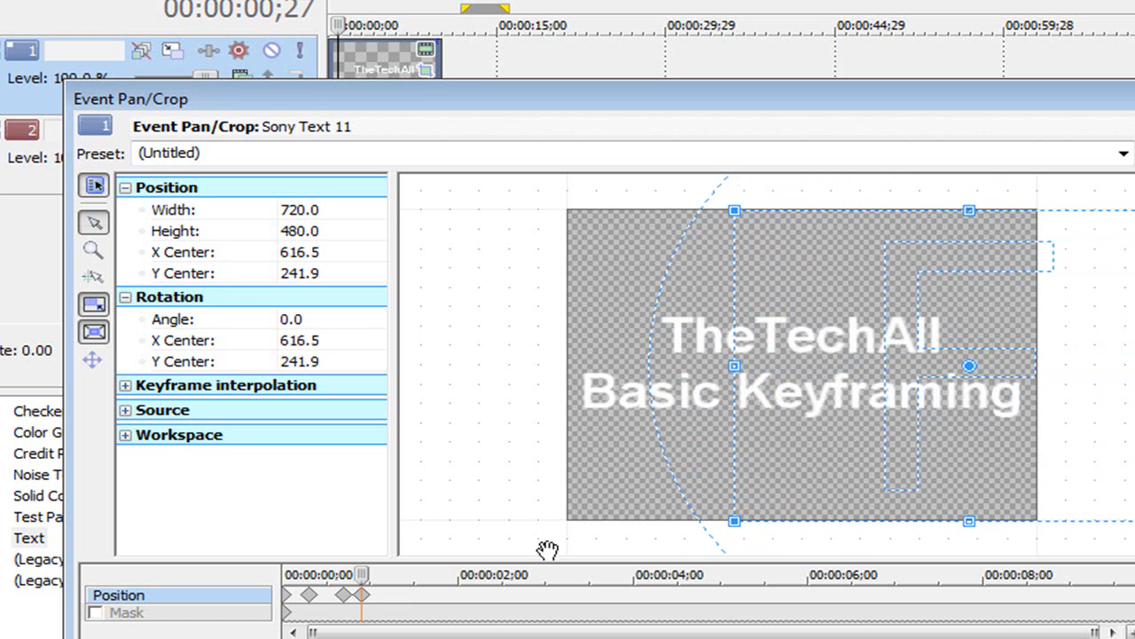
# Step: Move the keyframe cursor to 00:00:01;10, past the last position keyframe
pyautogui.moveTo(362, 602); pyautogui.dragTo(399, 577)
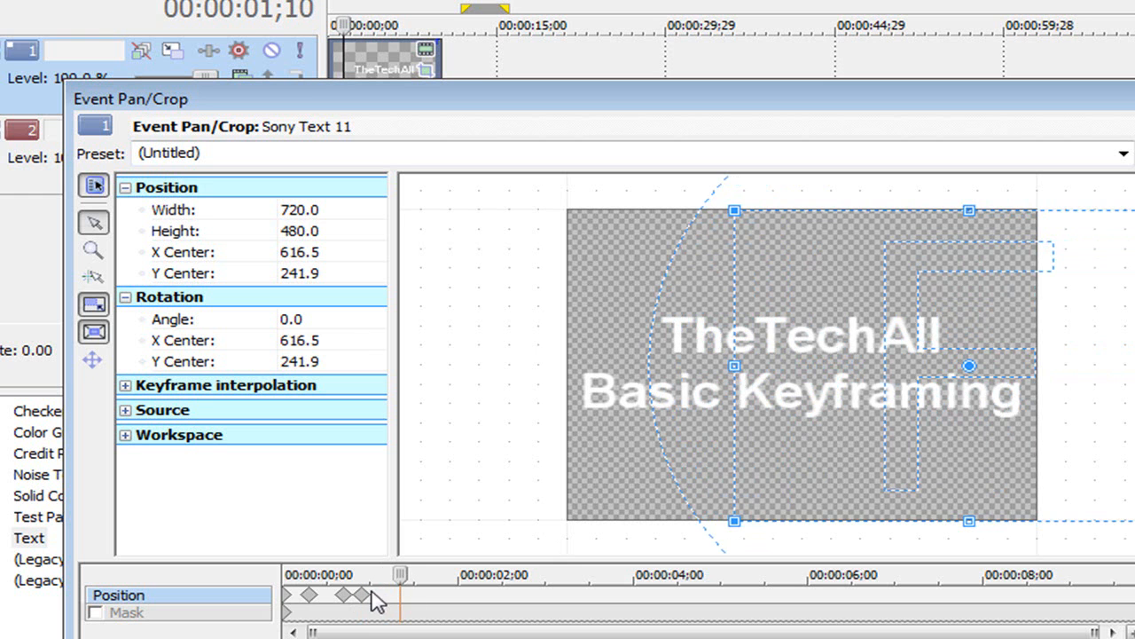